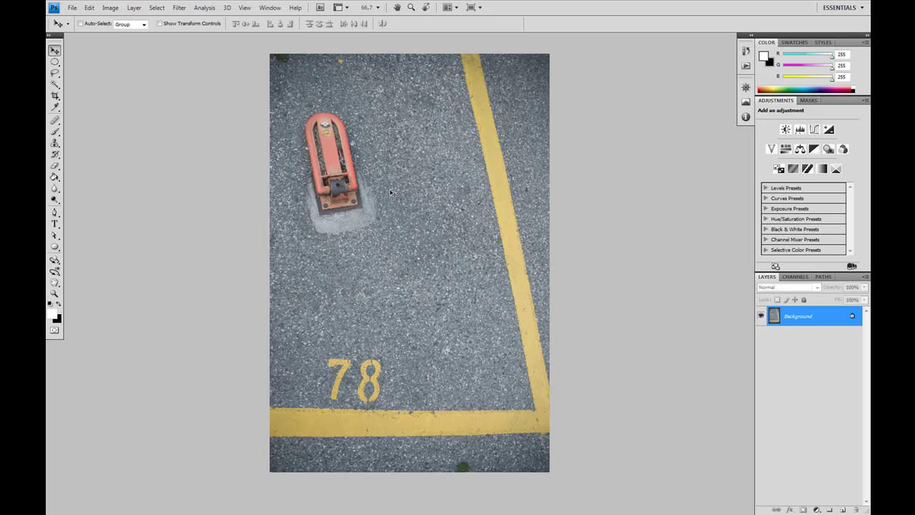
- Open Curves on the parking-lot photo and form an S-curve, lifting highlights and lowering shadows
click(114, 9)
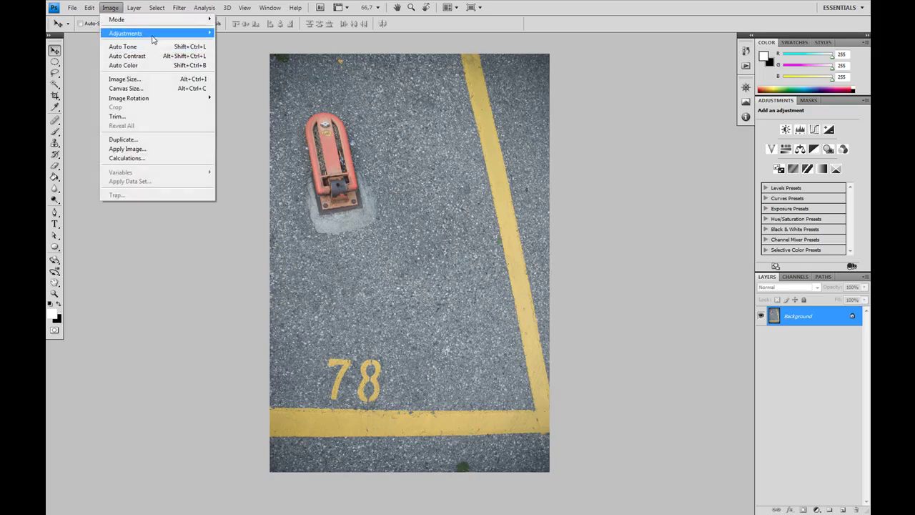
mouse_move(126, 33)
click(259, 57)
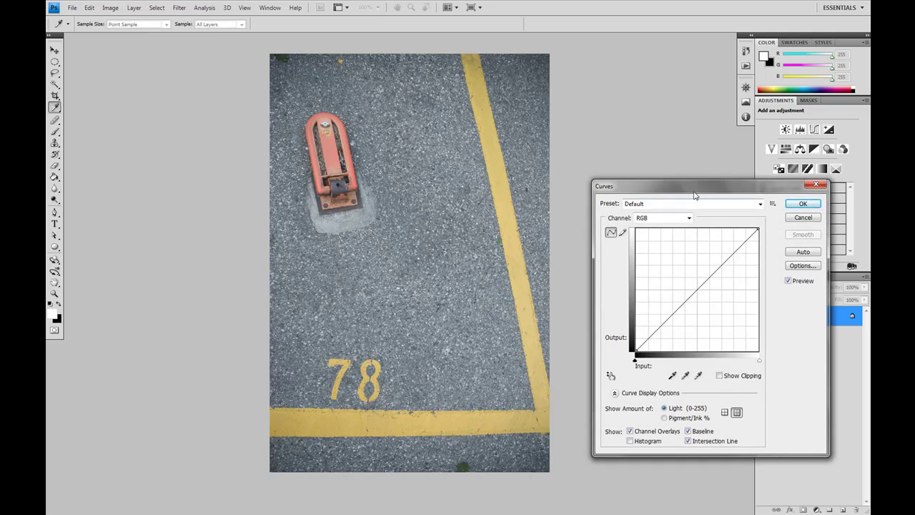
drag(694, 195, 667, 190)
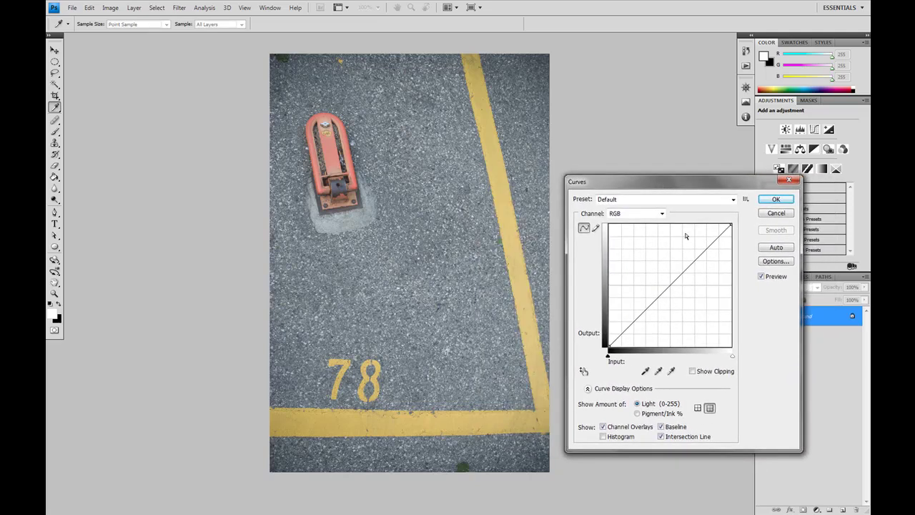
drag(699, 256, 699, 247)
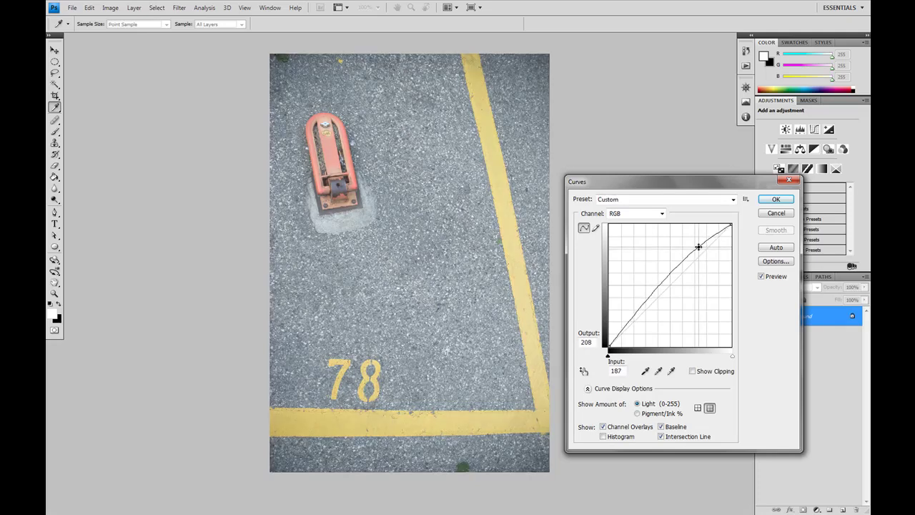
drag(651, 299, 651, 316)
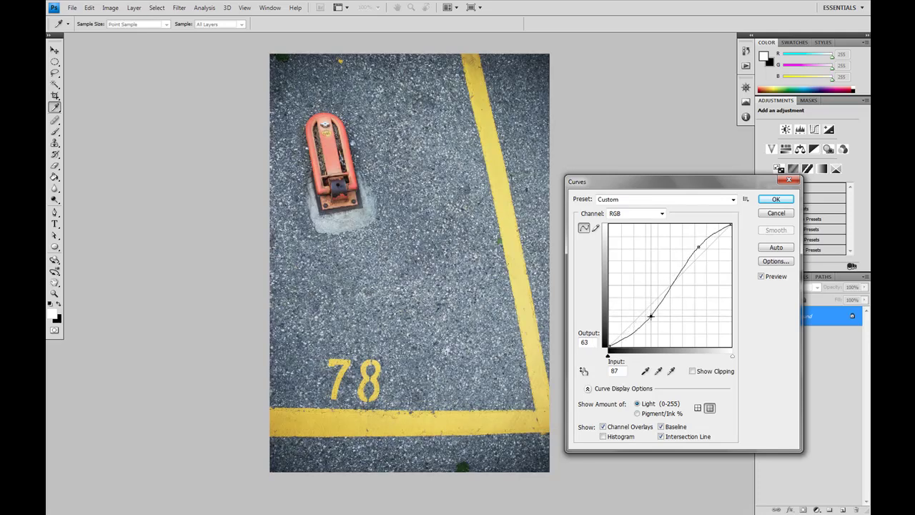
- Steepen the S-curve by raising the highlights further and deepening the shadows
drag(651, 316, 648, 313)
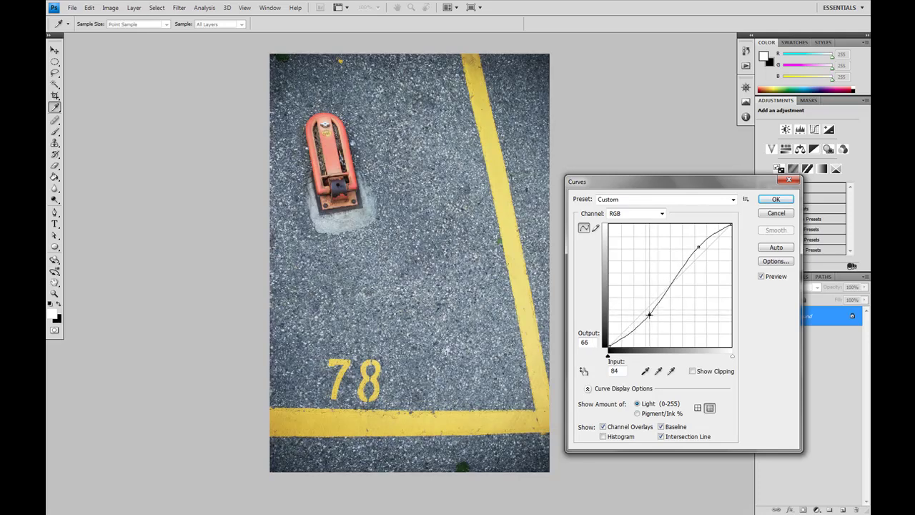
drag(647, 185, 673, 185)
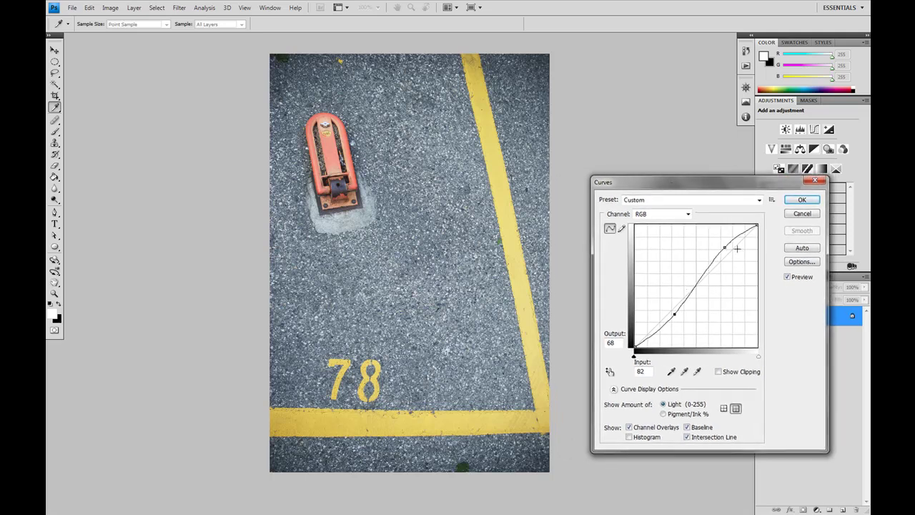
drag(725, 248, 719, 242)
drag(674, 313, 679, 325)
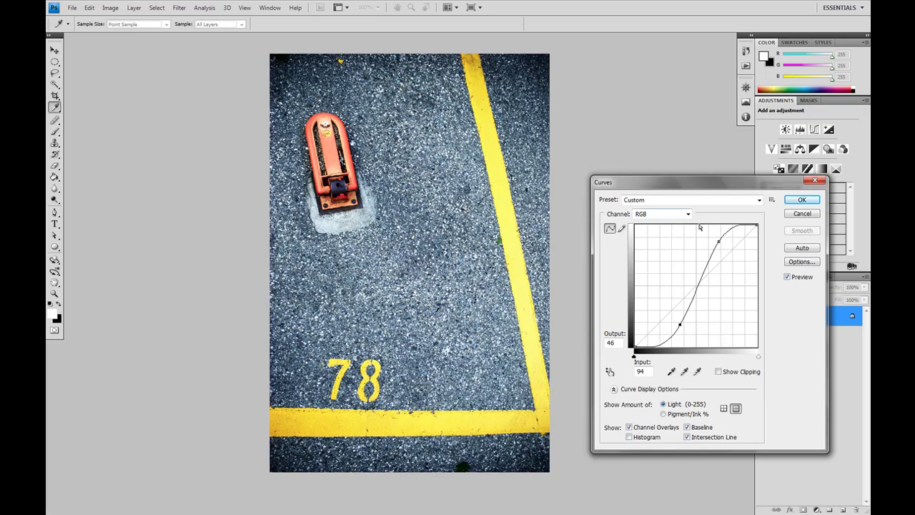
- Commit the Curves adjustment, then undo and redo to compare against the original
click(799, 200)
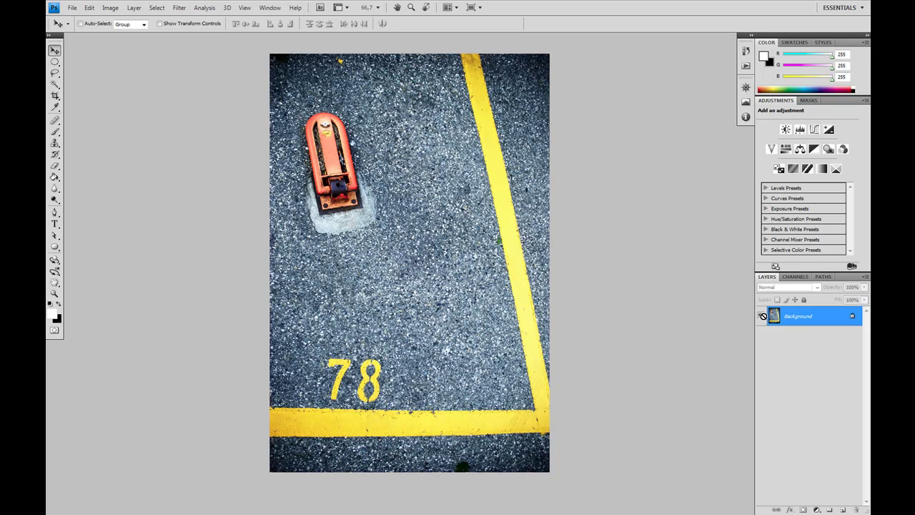
key(ctrl+z)
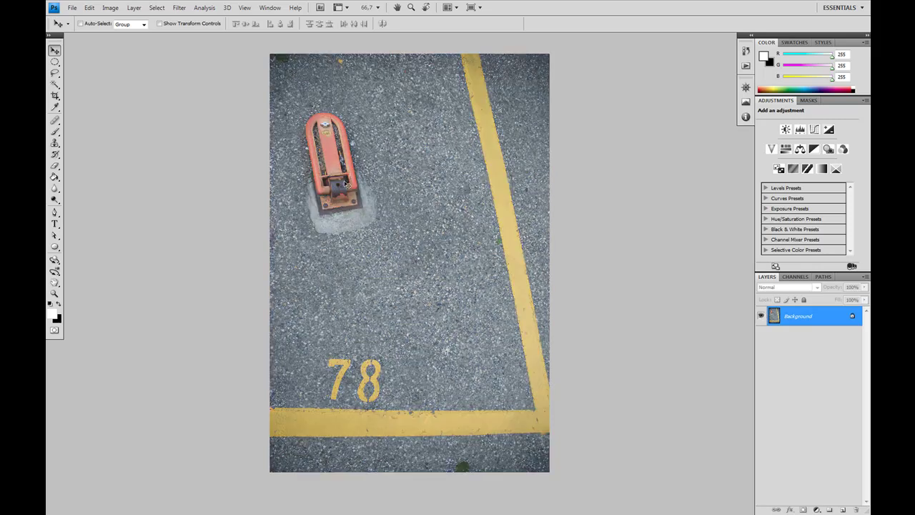
key(ctrl+z)
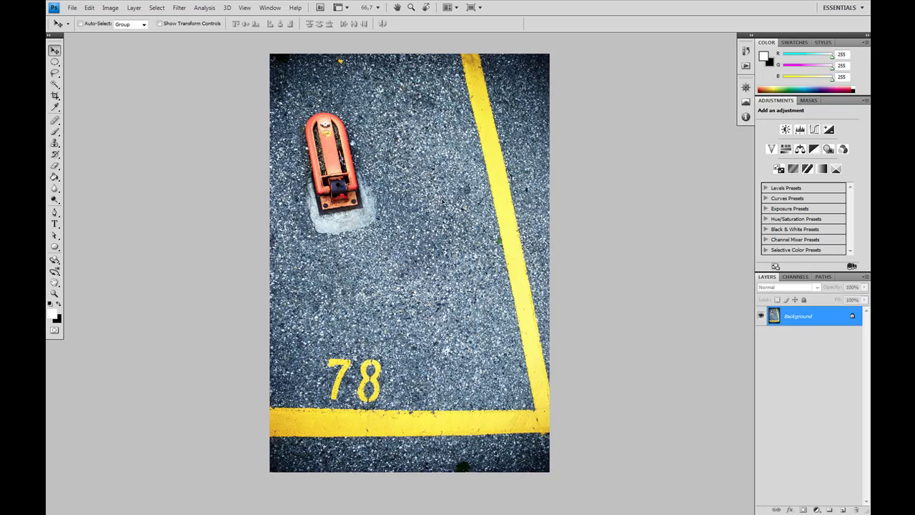
click(265, 9)
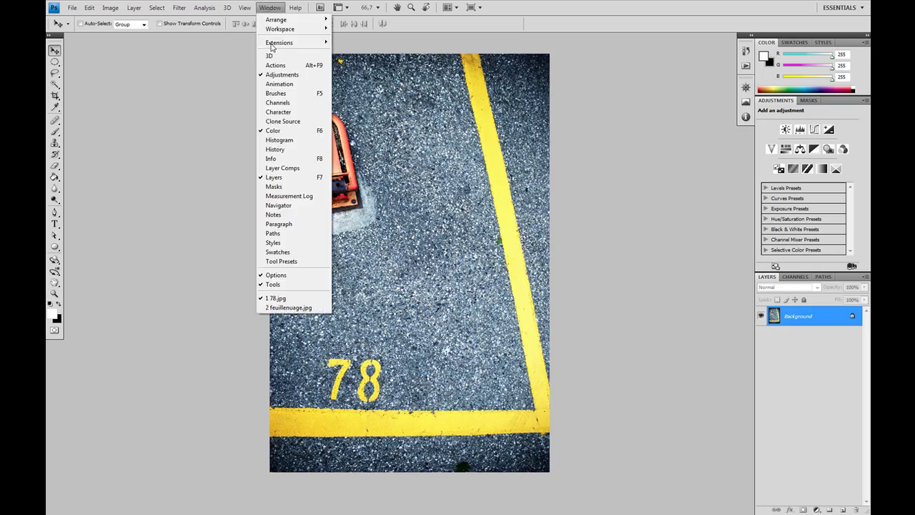
- Switch to the 2 feuillenuage.jpg document from the Window menu
click(287, 308)
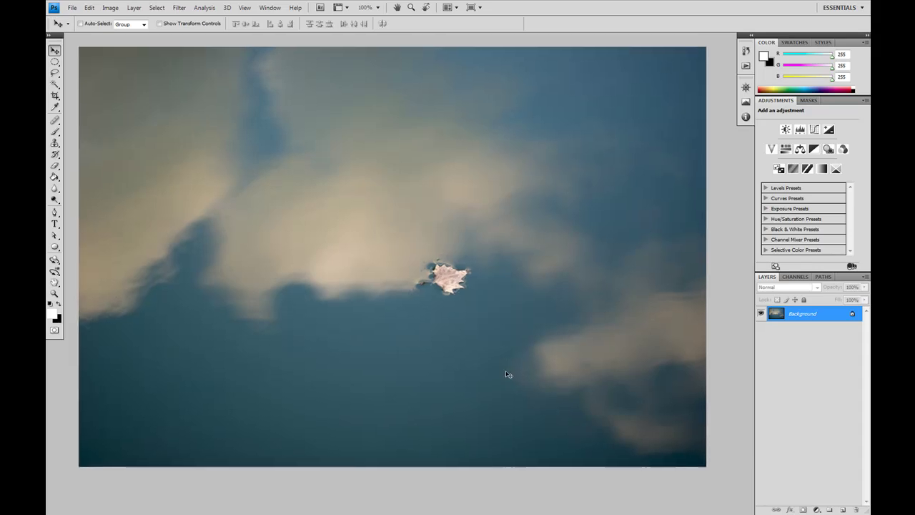
- Apply a Curves adjustment to the leaf photo, raising the upper curve and lowering the lower curve
click(111, 7)
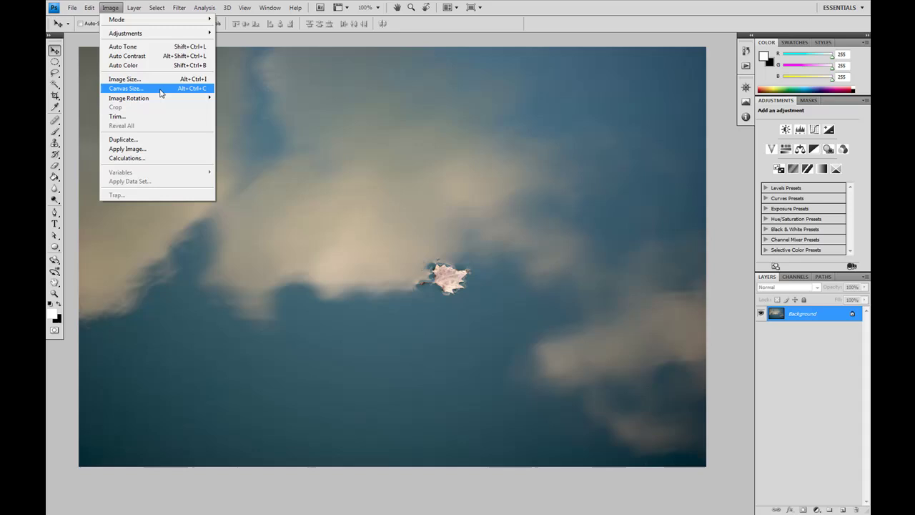
mouse_move(126, 33)
click(236, 51)
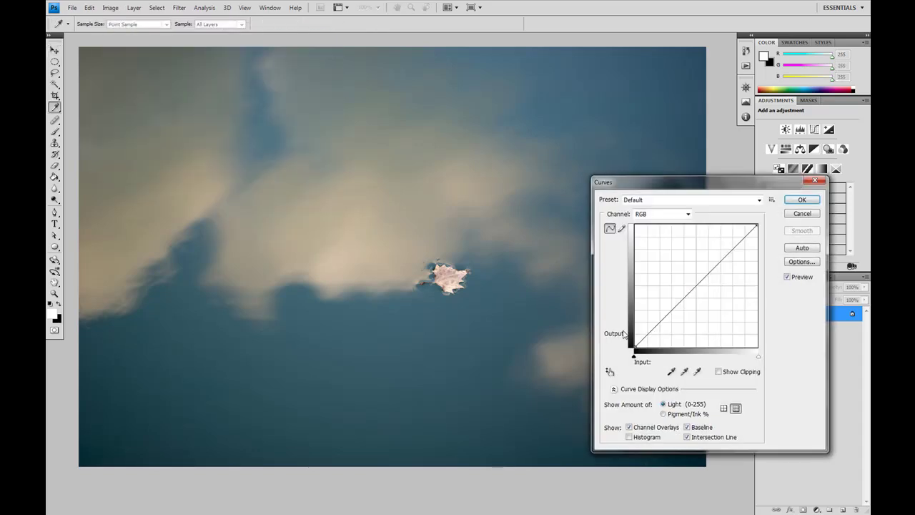
drag(727, 255, 727, 245)
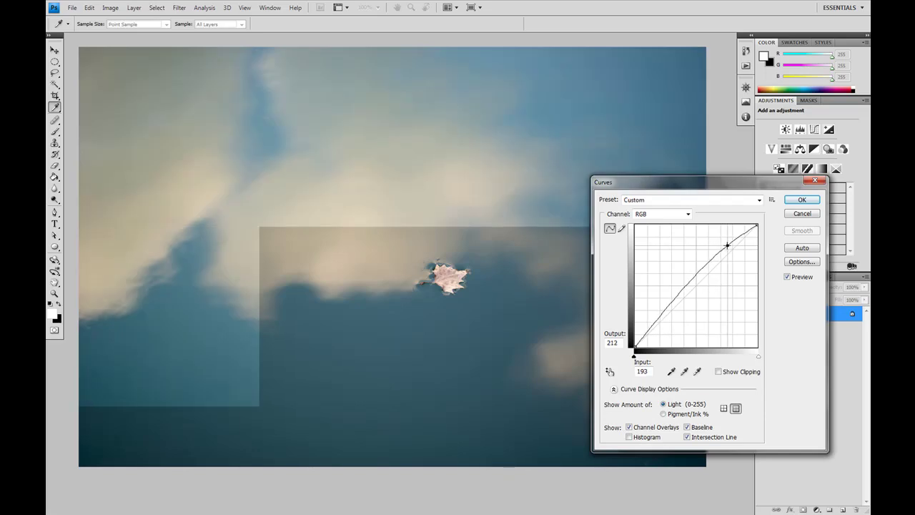
drag(665, 312, 666, 324)
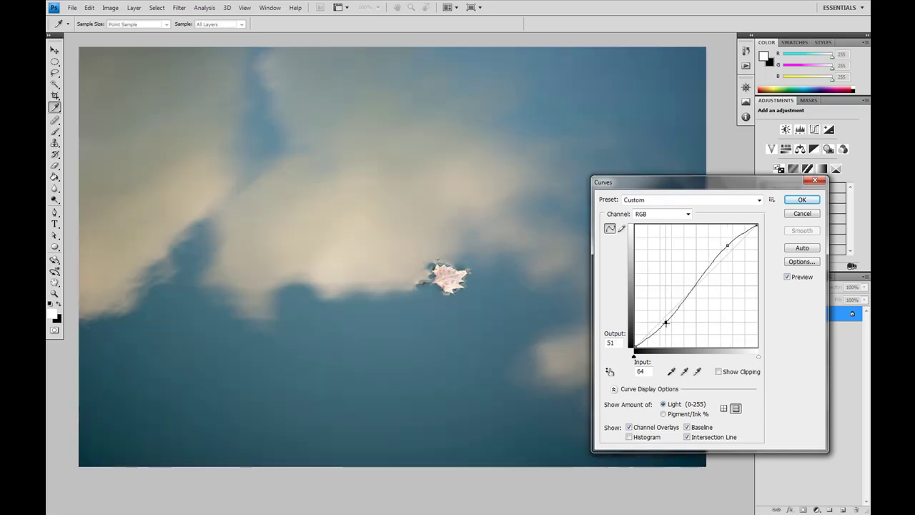
click(802, 200)
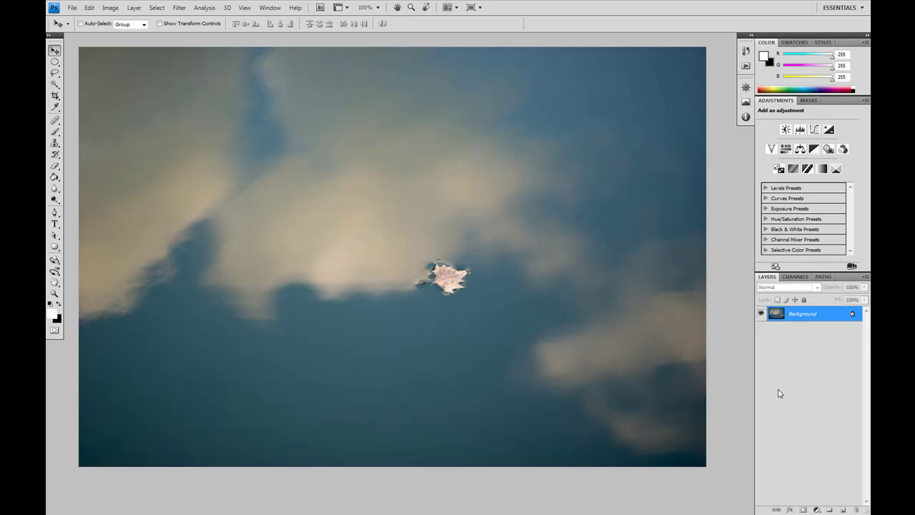
- Add a Curves 1 adjustment layer with an S-curve: upper point up, lower point down
click(816, 509)
key(Escape)
click(817, 509)
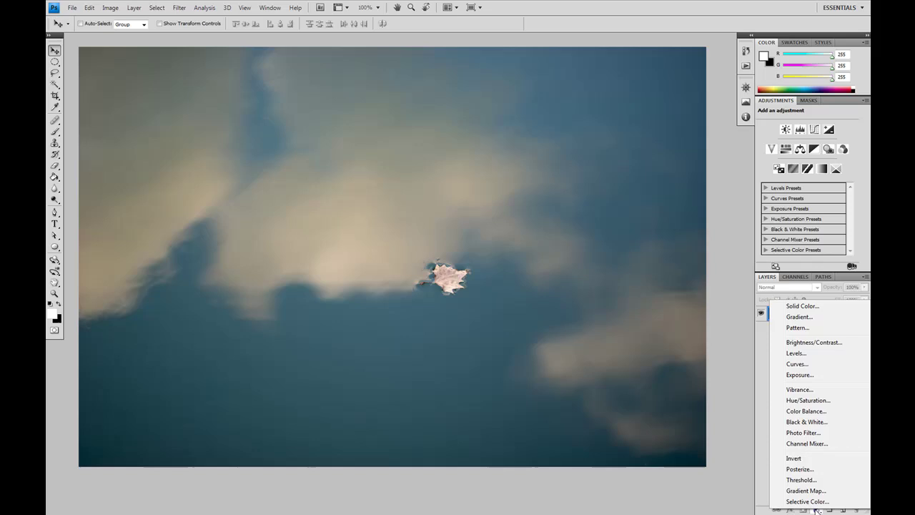
click(796, 364)
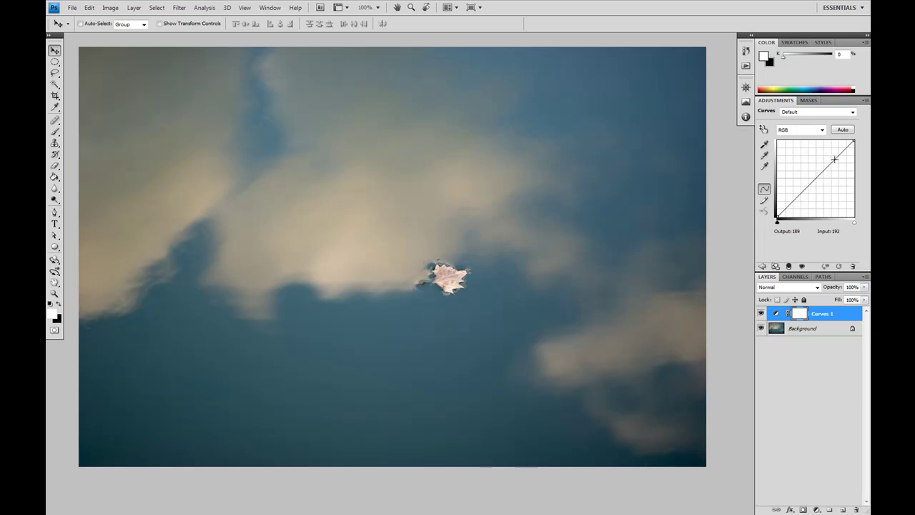
drag(834, 157, 834, 154)
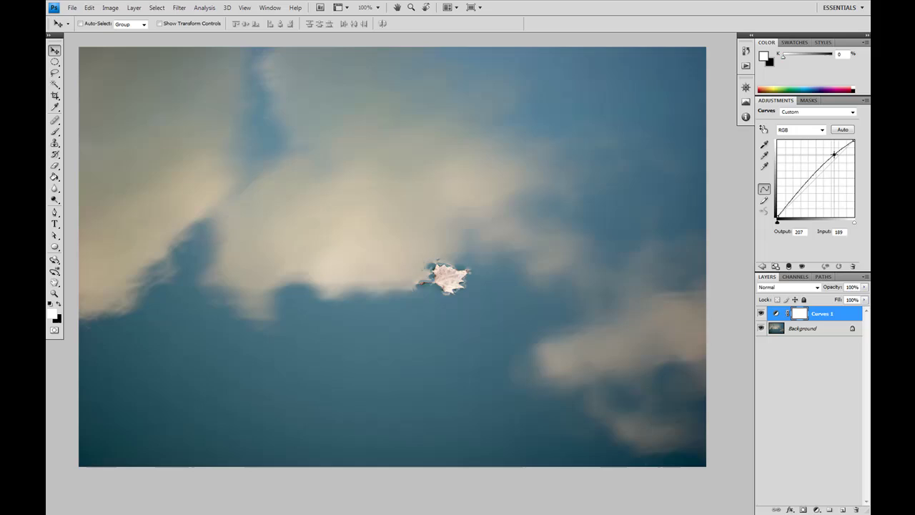
drag(798, 194, 798, 202)
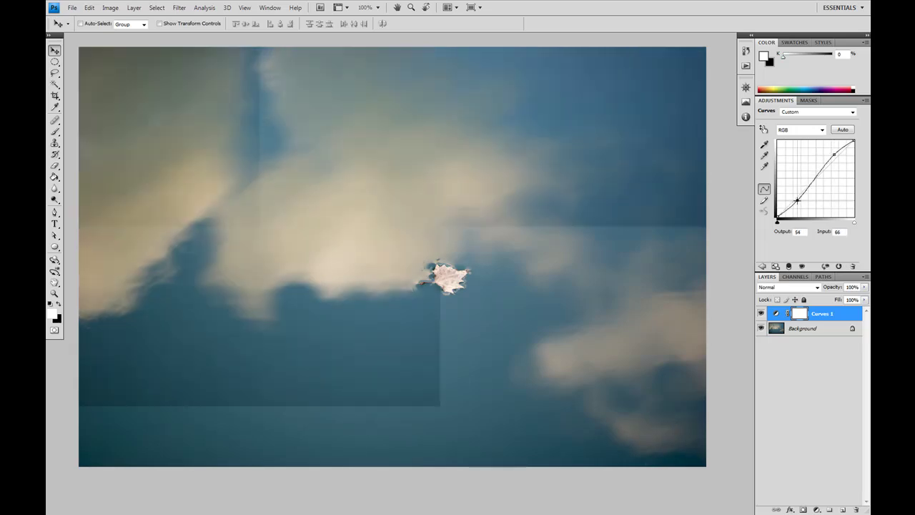
- Toggle Curves 1 visibility to compare, try 66% opacity, then return to 100%
click(762, 314)
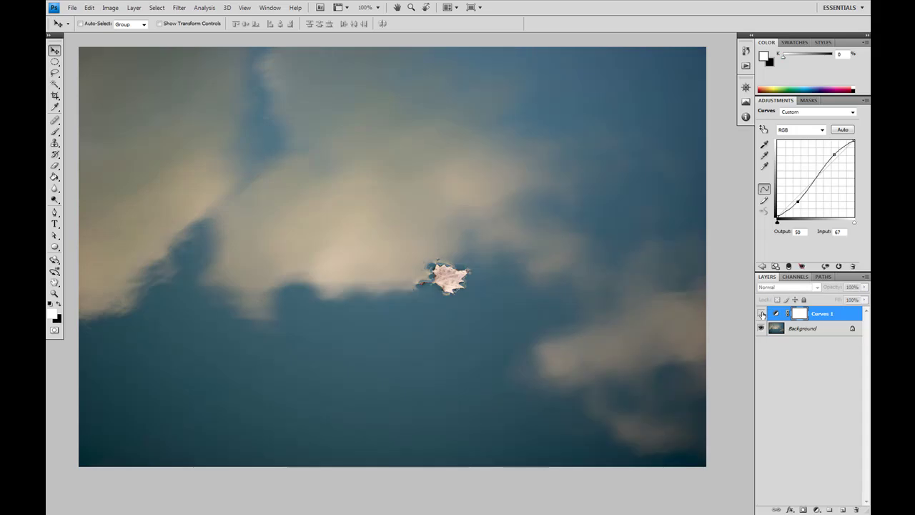
click(762, 314)
click(762, 314)
click(762, 314)
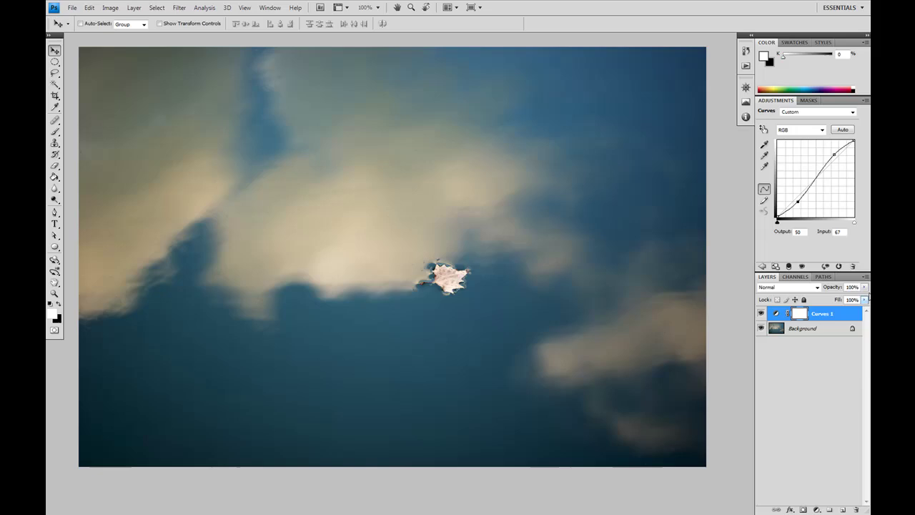
drag(862, 290, 846, 300)
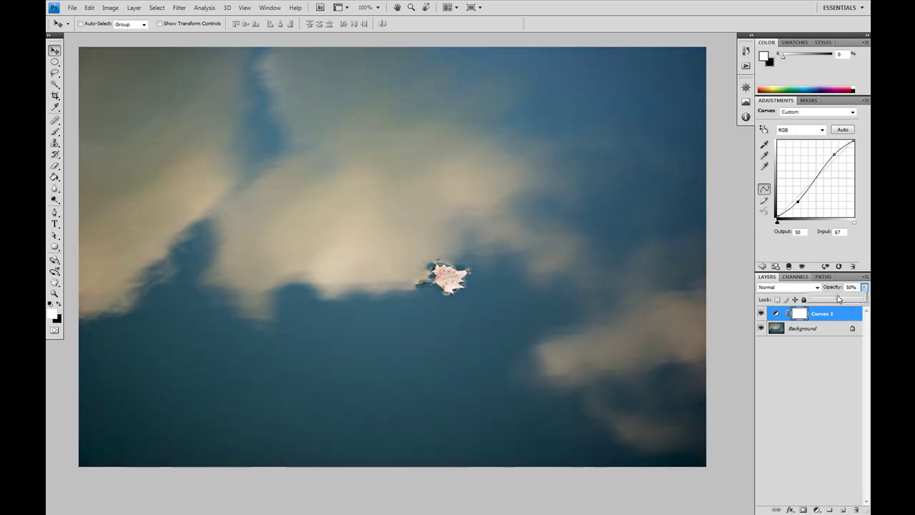
drag(846, 300, 862, 298)
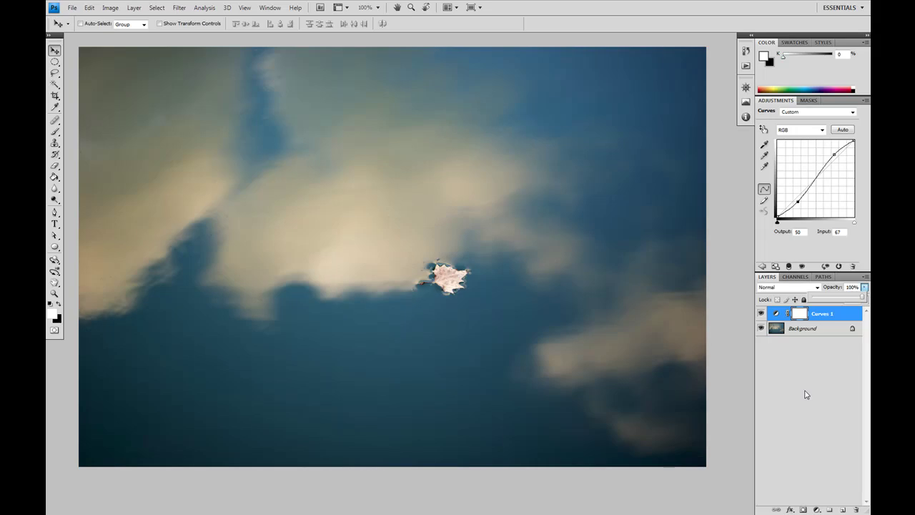
- Add a Curves 2 adjustment layer with its midpoint raised to brighten the midtones
click(806, 393)
click(827, 315)
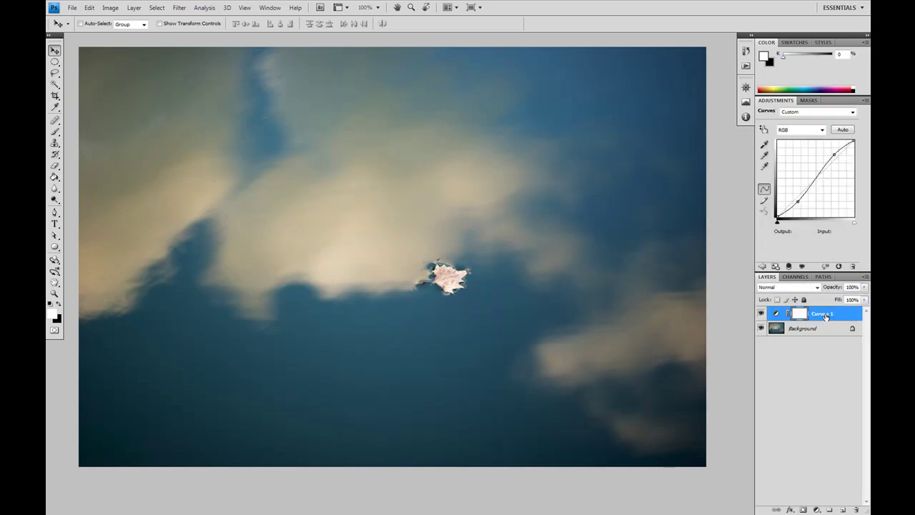
click(816, 510)
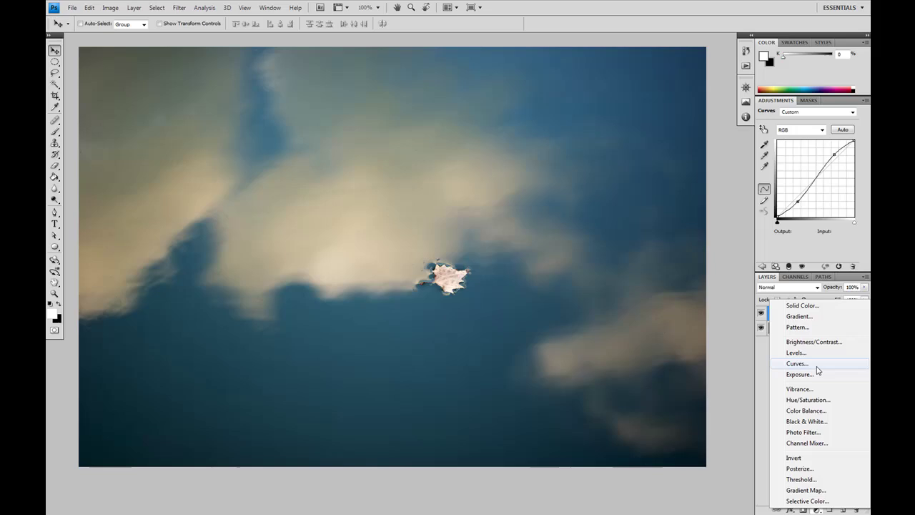
click(813, 364)
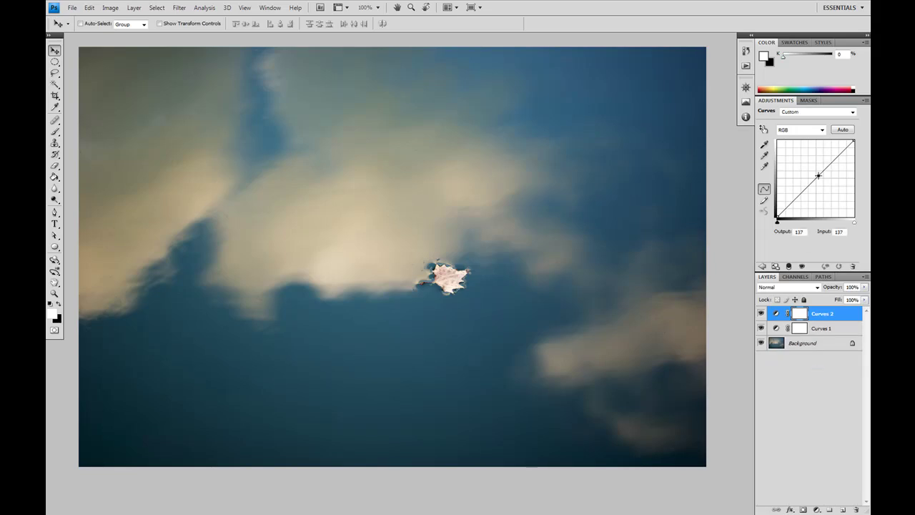
drag(816, 177, 814, 172)
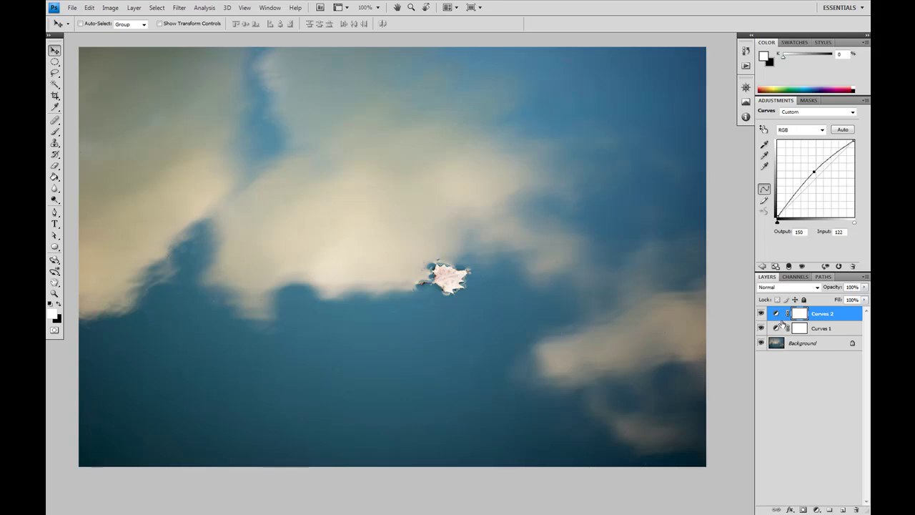
- Lower the Curves 1 layer's opacity to 60%
click(778, 328)
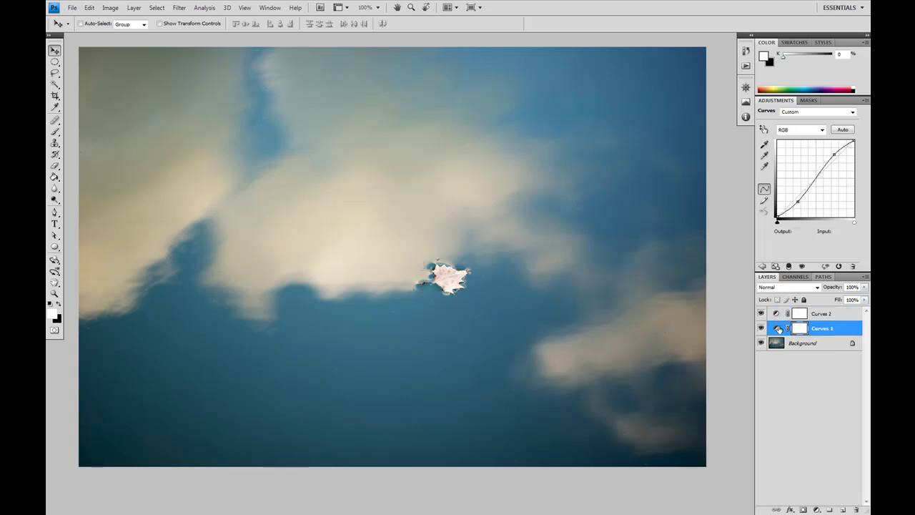
click(864, 286)
drag(861, 299, 842, 301)
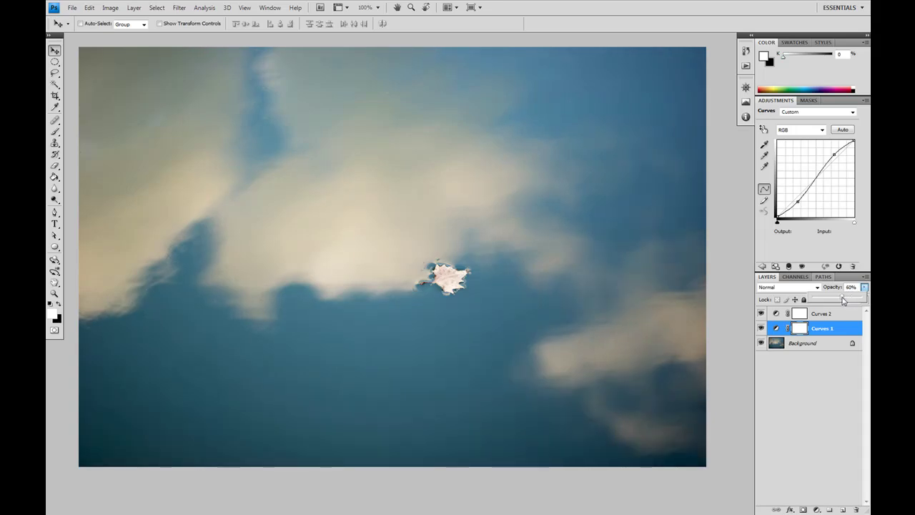
click(829, 394)
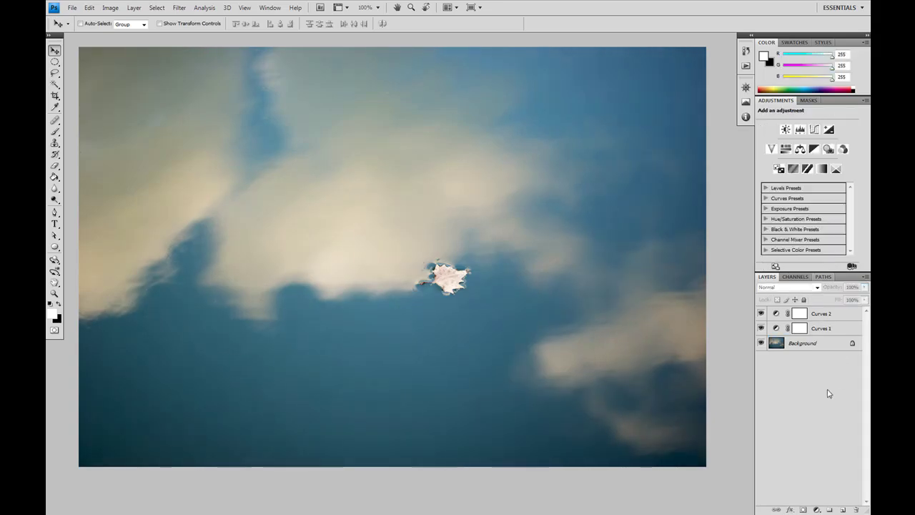